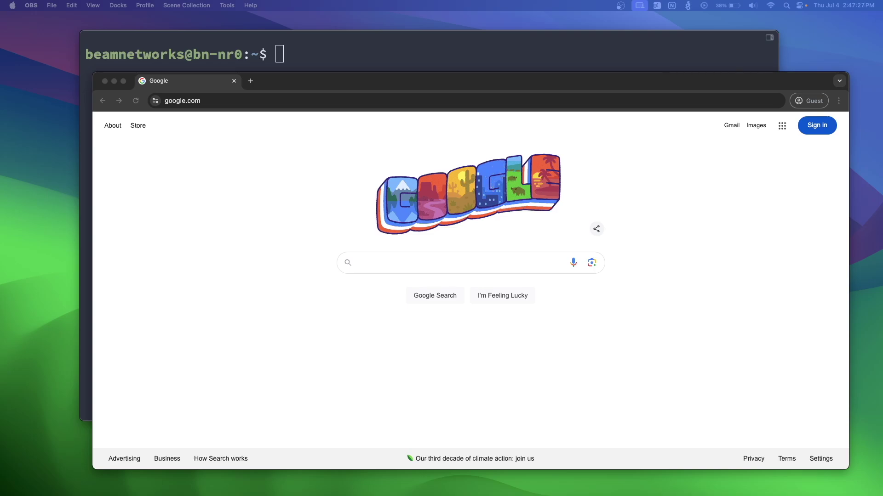
# - Load the short link beamnet.works/yt in the browser to test its redirect
pyautogui.click(429, 109)
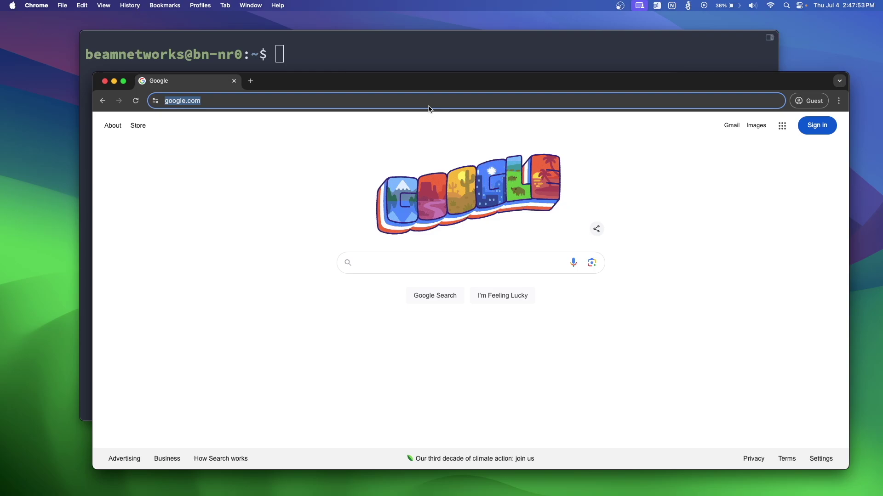
pyautogui.write('beamnet')
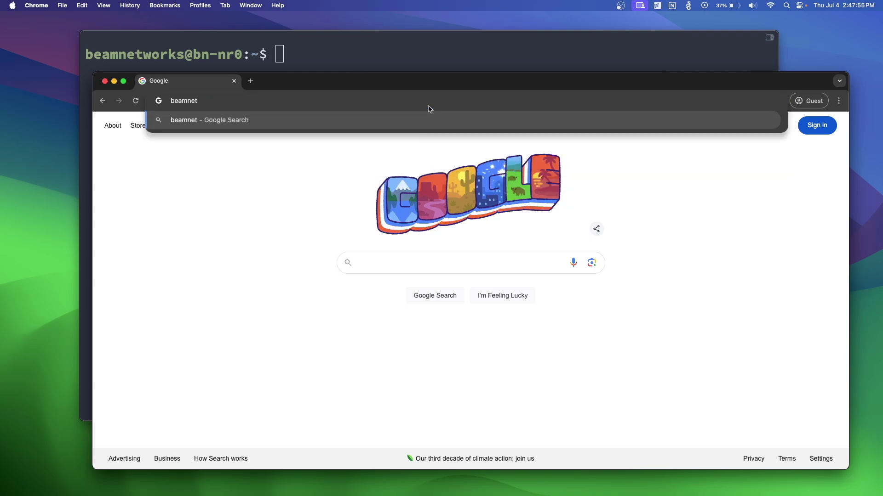
pyautogui.write('.works/yt')
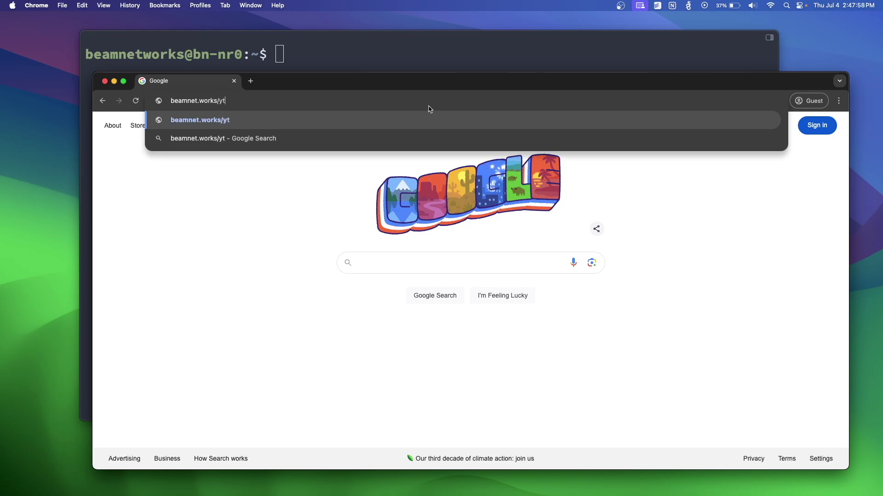
pyautogui.press('Return')
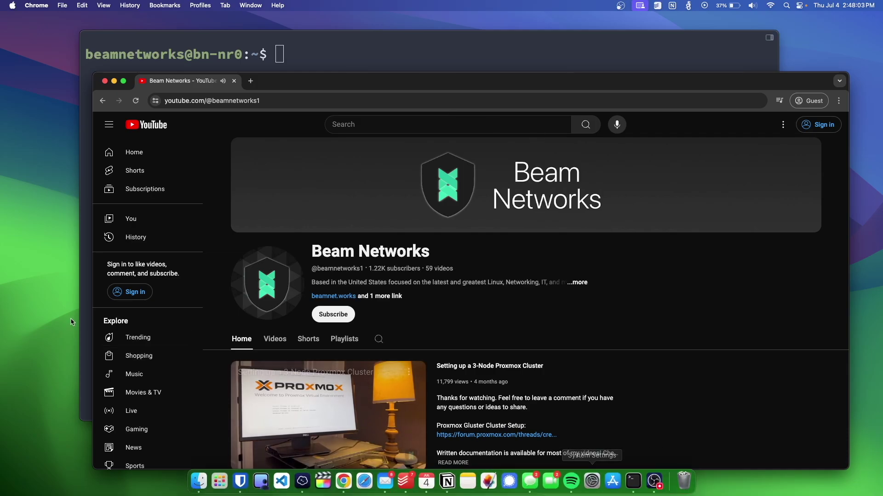
# - Pause the channel's featured video and enter beamnet.works/ as the address without loading it
pyautogui.click(328, 414)
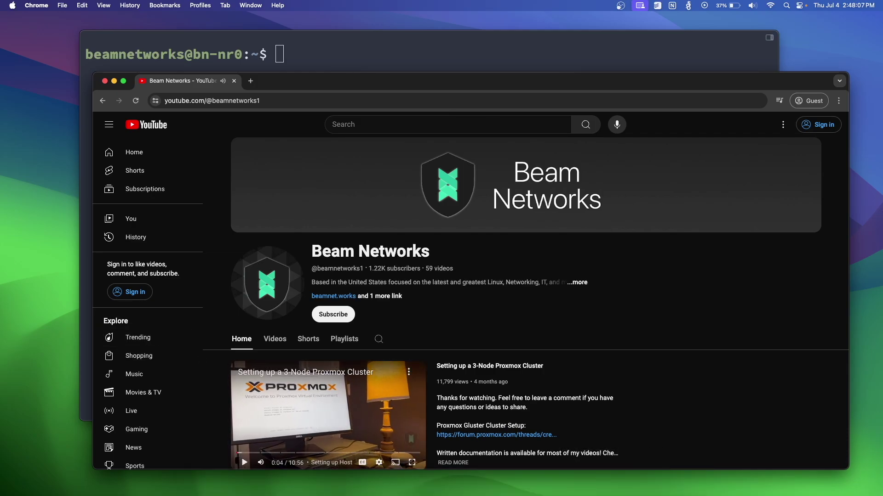
pyautogui.click(566, 352)
pyautogui.press('super+l')
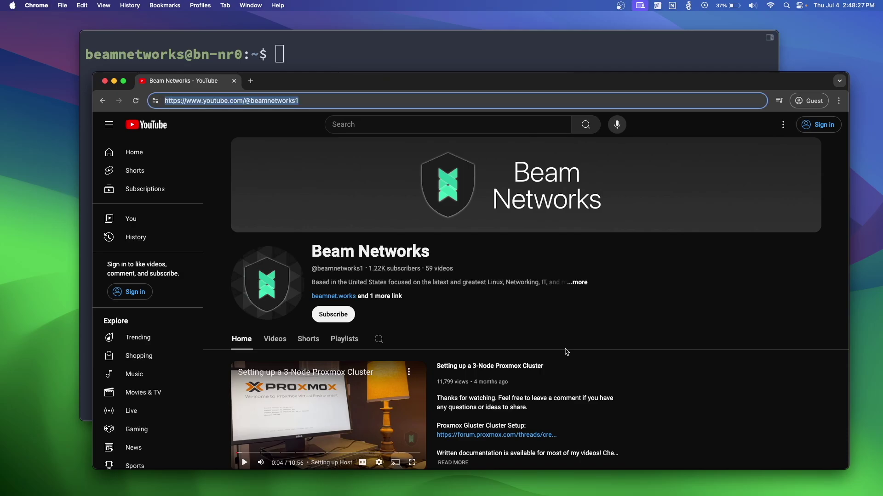
pyautogui.write('beamnet.works/')
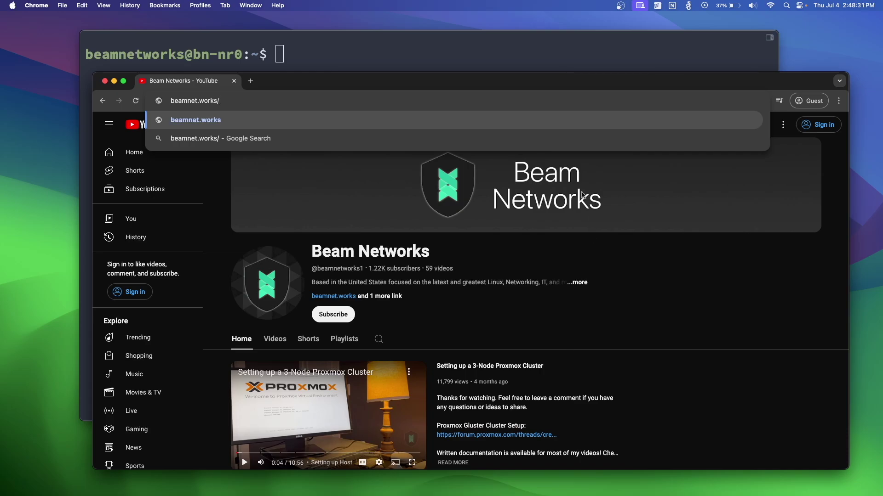
# - Switch to the Termius terminal and open beamnet.works.conf in nano
pyautogui.click(546, 51)
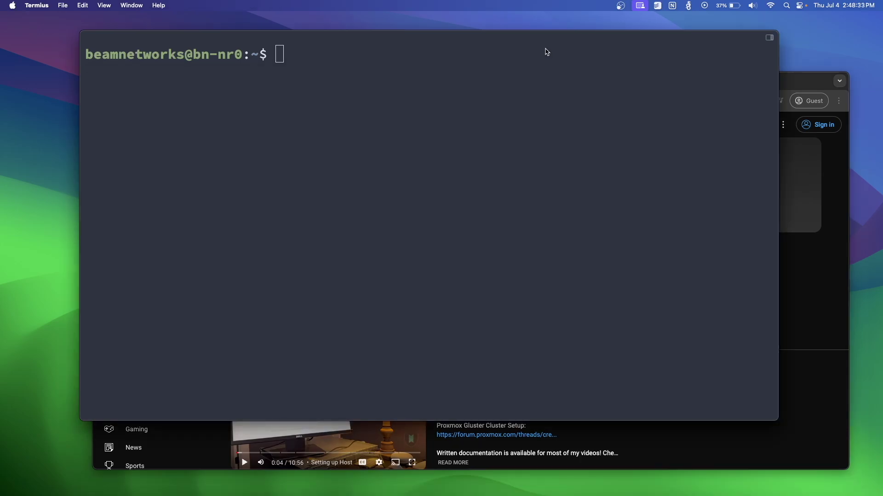
pyautogui.click(508, 186)
pyautogui.write('nano beamnet')
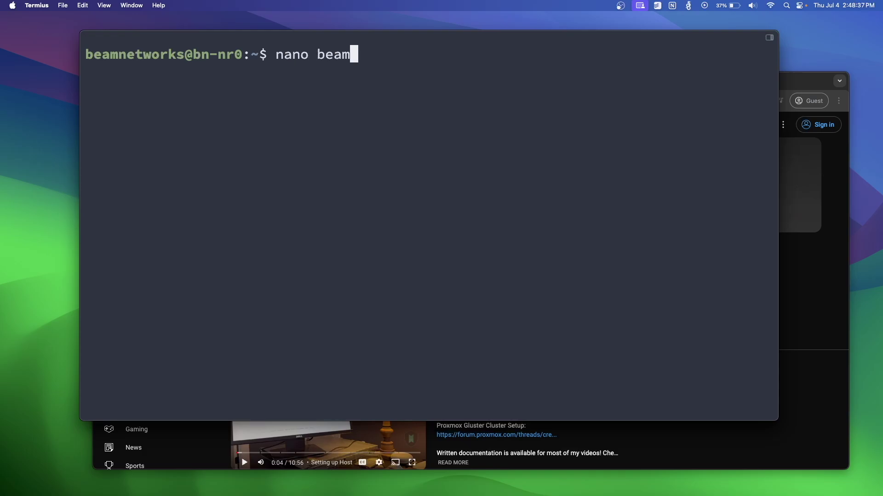
pyautogui.press('Tab')
pyautogui.press('Return')
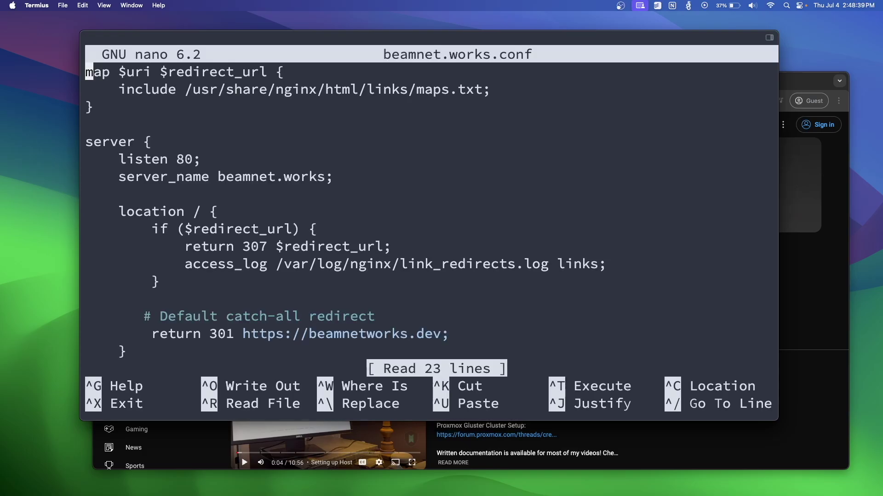
# - Skim the configuration file from the map block to the start of the location / block and return to its first line
pyautogui.press('Down')
pyautogui.press('Down')
pyautogui.press('Down')
pyautogui.press('Down')
pyautogui.press('Down')
pyautogui.press('Down')
pyautogui.press('Down')
pyautogui.press('Down')
pyautogui.press('Down')
pyautogui.press('Up')
pyautogui.press('Up')
pyautogui.press('Up')
pyautogui.press('Up')
pyautogui.press('Up')
pyautogui.press('Up')
pyautogui.press('Up')
pyautogui.press('Up')
pyautogui.press('Up')
pyautogui.press('Down')
pyautogui.press('Down')
pyautogui.press('Up')
pyautogui.press('Up')
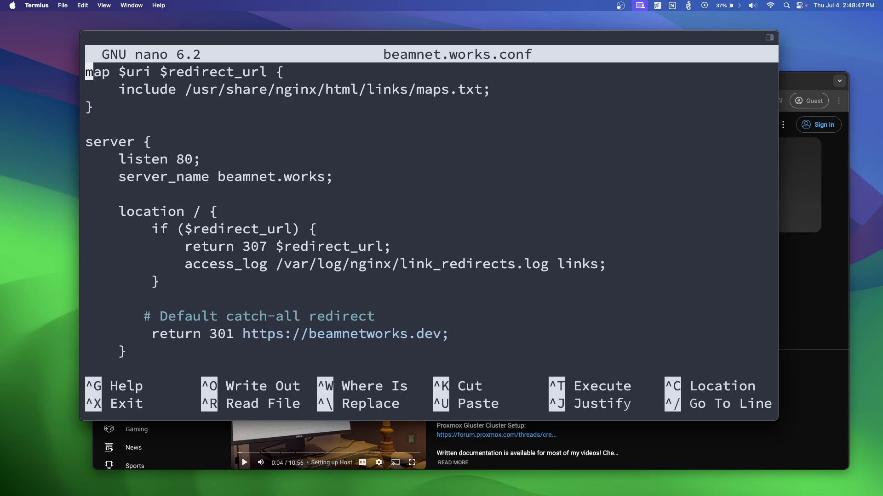
# - Examine the map block that sets $redirect_url from $uri and includes /usr/share/nginx/html/links/maps.txt
pyautogui.press('Right')
pyautogui.press('Right')
pyautogui.press('Right')
pyautogui.press('Right')
pyautogui.press('Right')
pyautogui.press('Right')
pyautogui.press('Down')
pyautogui.press('Down')
pyautogui.press('Up')
pyautogui.press('Up')
pyautogui.press('Down')
pyautogui.press('Up')
pyautogui.press('Down')
pyautogui.press('Up')
pyautogui.press('Down')
pyautogui.press('Up')
# - Examine the opening of the server block with its listen and server_name directives
pyautogui.press('Down')
pyautogui.press('Down')
pyautogui.press('Down')
pyautogui.press('Down')
pyautogui.press('Down')
pyautogui.press('Down')
pyautogui.press('Down')
pyautogui.press('Up')
pyautogui.press('Up')
pyautogui.press('Up')
pyautogui.press('Down')
pyautogui.press('Down')
pyautogui.press('Down')
pyautogui.press('Down')
pyautogui.press('Up')
pyautogui.press('Up')
pyautogui.press('Up')
pyautogui.press('Down')
pyautogui.press('Down')
pyautogui.press('Up')
# - Read through the location / block and on to the root directive of the /robots.txt location
pyautogui.press('Down')
pyautogui.press('Down')
pyautogui.press('Down')
pyautogui.press('Down')
pyautogui.press('Down')
pyautogui.press('Down')
pyautogui.press('Down')
pyautogui.press('Down')
pyautogui.press('Down')
pyautogui.press('Down')
pyautogui.press('Down')
pyautogui.press('Down')
pyautogui.press('Down')
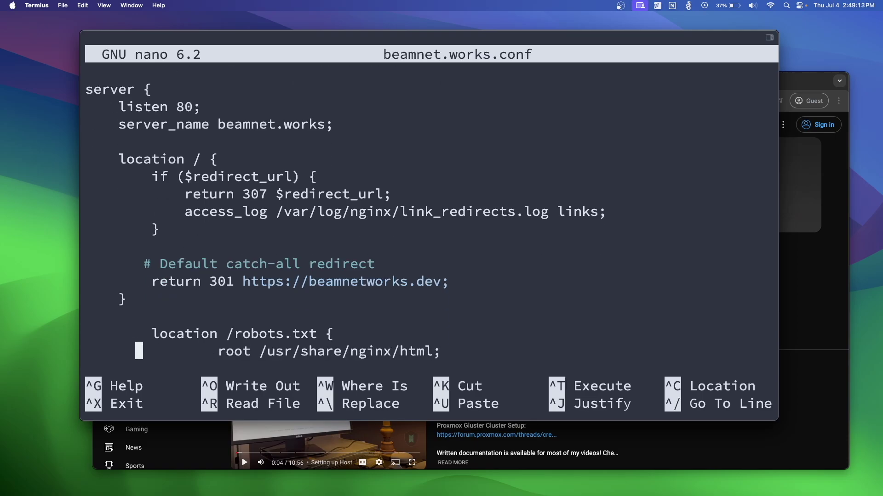
# - Go back to the default catch-all redirect and examine its return 301 line
pyautogui.press('Up')
pyautogui.press('Up')
pyautogui.press('Up')
pyautogui.press('Up')
pyautogui.press('Up')
pyautogui.press('Up')
pyautogui.press('Up')
pyautogui.press('Down')
pyautogui.press('Down')
pyautogui.press('Down')
pyautogui.press('Up')
pyautogui.press('Down')
pyautogui.press('Up')
pyautogui.press('Down')
# - Switch to Chrome and load beamnet.works/helloyoutube to test the catch-all redirect
pyautogui.click(806, 327)
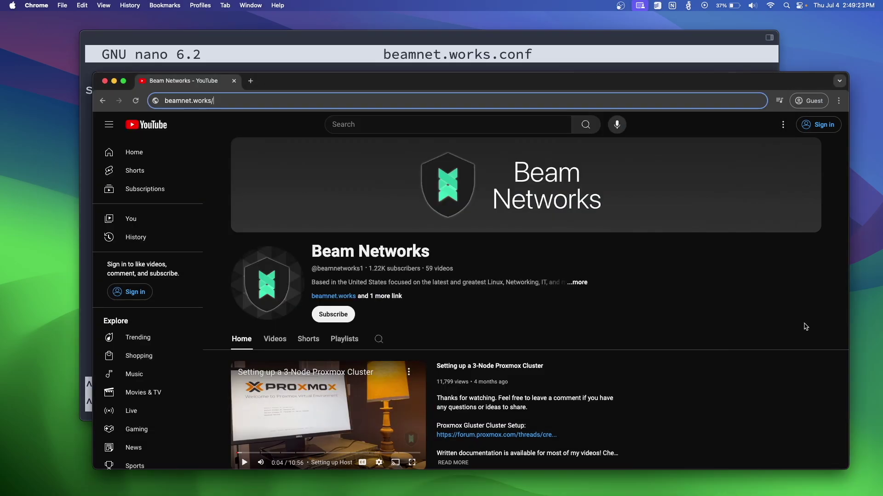
pyautogui.write('helloyoutube')
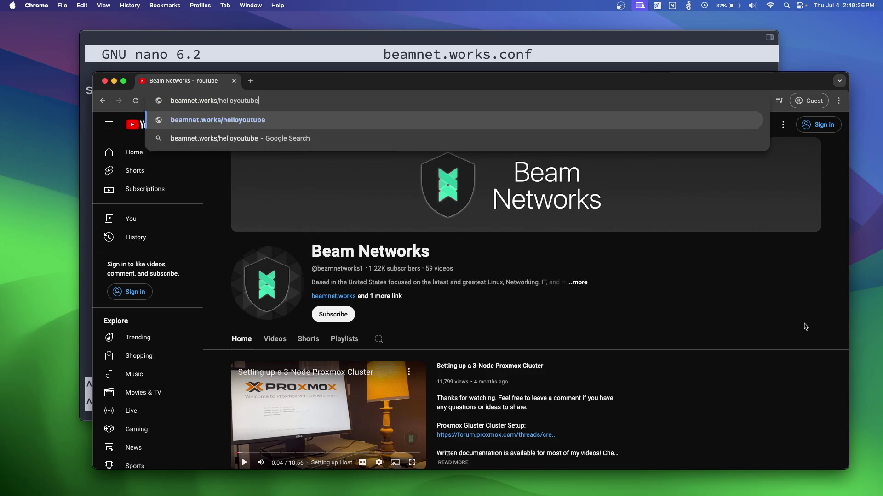
pyautogui.press('Return')
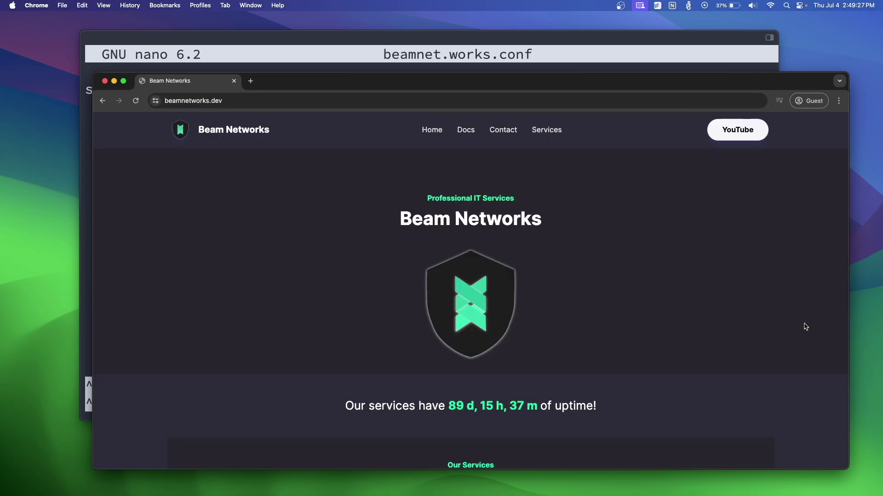
# - Switch back to the Termius terminal and examine the return 307 and access_log lines inside the $redirect_url condition
pyautogui.click(552, 41)
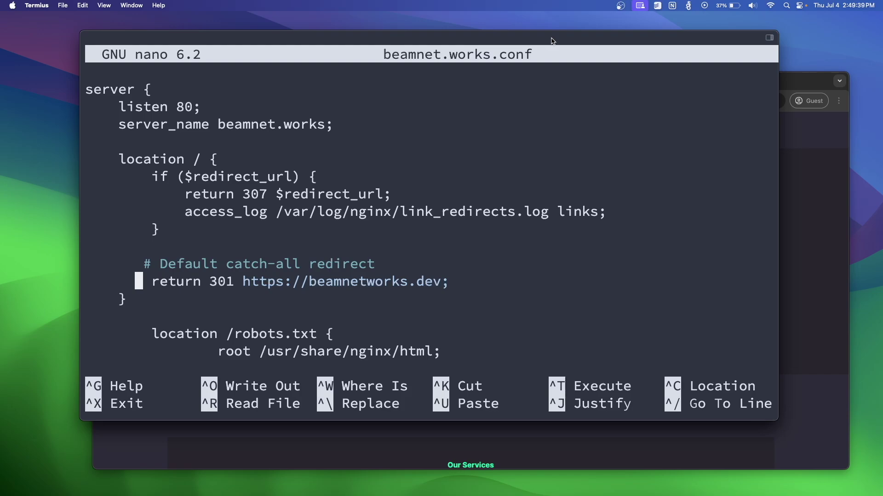
pyautogui.press('Up')
pyautogui.press('Up')
pyautogui.press('Up')
pyautogui.press('Up')
pyautogui.press('Right')
pyautogui.press('Right')
pyautogui.press('Right')
pyautogui.press('Right')
pyautogui.press('Right')
pyautogui.press('Right')
pyautogui.press('Right')
pyautogui.press('Right')
pyautogui.press('Right')
pyautogui.press('Right')
pyautogui.press('Right')
pyautogui.press('Right')
pyautogui.press('Right')
pyautogui.press('Right')
pyautogui.press('Right')
pyautogui.press('Right')
pyautogui.press('Right')
pyautogui.press('Up')
pyautogui.press('Down')
pyautogui.press('Up')
pyautogui.press('Up')
pyautogui.press('Down')
pyautogui.press('Down')
# - Read the rest of the configuration to its end and examine the /robots.txt location block
pyautogui.press('Down')
pyautogui.press('Down')
pyautogui.press('Down')
pyautogui.press('Down')
pyautogui.press('Down')
pyautogui.press('Down')
pyautogui.press('Down')
pyautogui.press('Down')
pyautogui.press('Down')
pyautogui.press('Down')
pyautogui.press('Down')
pyautogui.press('Down')
pyautogui.press('Down')
pyautogui.press('Up')
pyautogui.press('Up')
pyautogui.press('Up')
pyautogui.press('Up')
pyautogui.press('Up')
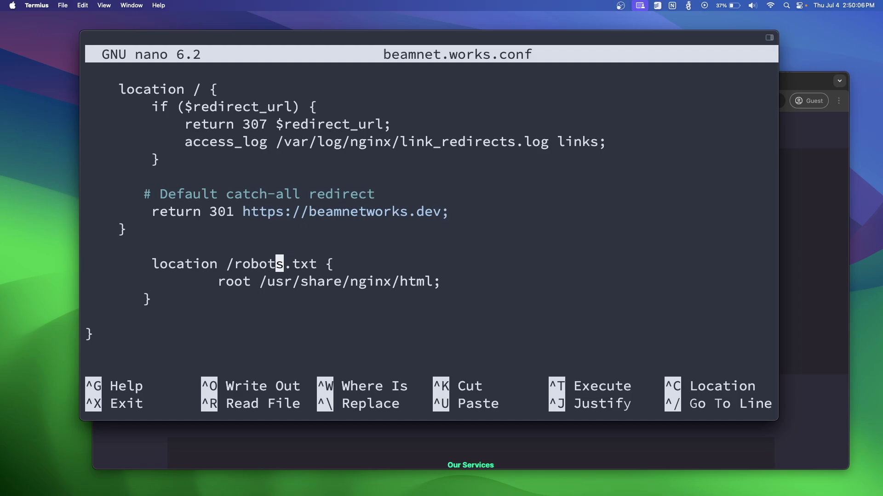
# - Return to the map block at the start of the configuration and copy the include path /usr/share/nginx/html/links/maps.txt
pyautogui.press('Up')
pyautogui.press('Down')
pyautogui.press('Down')
pyautogui.press('Up')
pyautogui.press('Down')
pyautogui.press('Up')
pyautogui.press('Up')
pyautogui.press('Up')
pyautogui.press('Up')
pyautogui.press('Up')
pyautogui.press('Up')
pyautogui.press('Up')
pyautogui.press('Up')
pyautogui.press('Up')
pyautogui.press('Up')
pyautogui.press('Up')
pyautogui.press('Up')
pyautogui.press('Up')
pyautogui.press('Up')
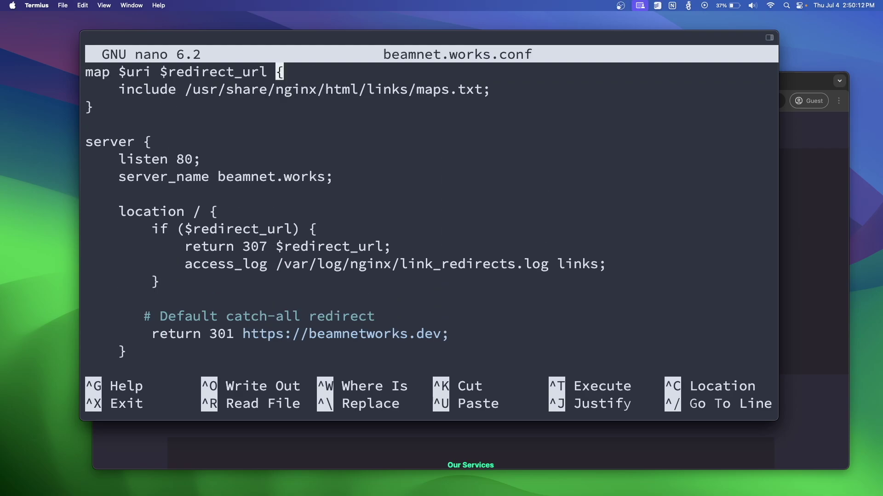
pyautogui.doubleClick(466, 88)
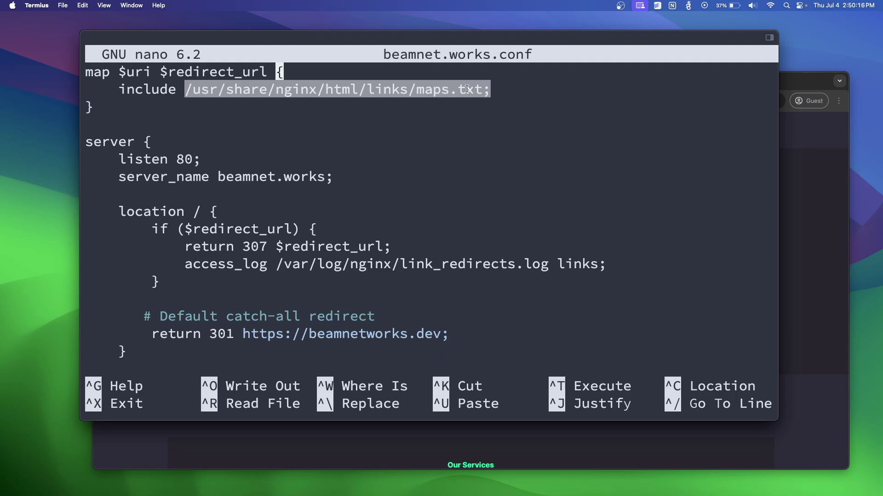
# - Close beamnet.works.conf and open /usr/share/nginx/html/links/maps.txt in nano
pyautogui.hotkey('ctrl', 'x')
pyautogui.write('nao')
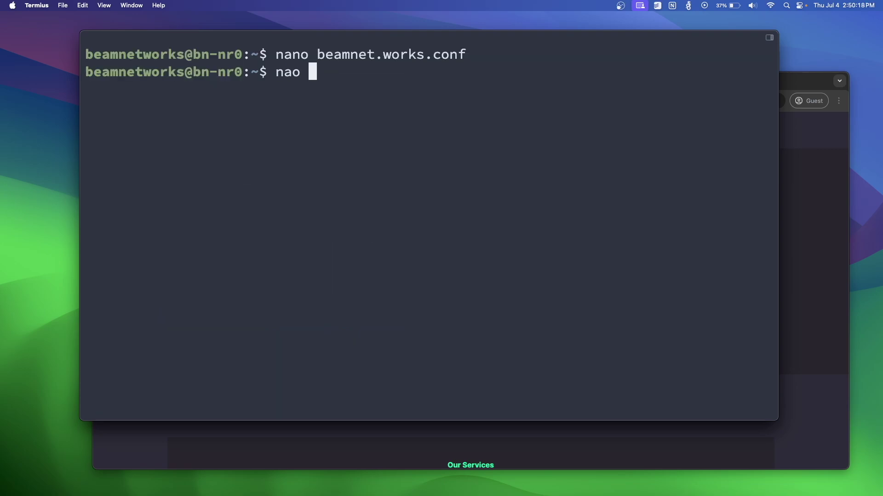
pyautogui.press('BackSpace')
pyautogui.write('no')
pyautogui.press('super+v')
pyautogui.press('BackSpace')
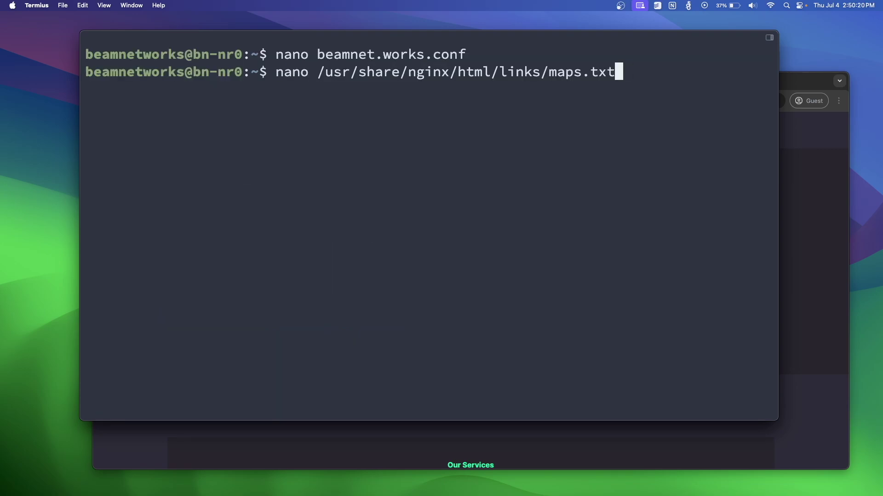
pyautogui.press('Return')
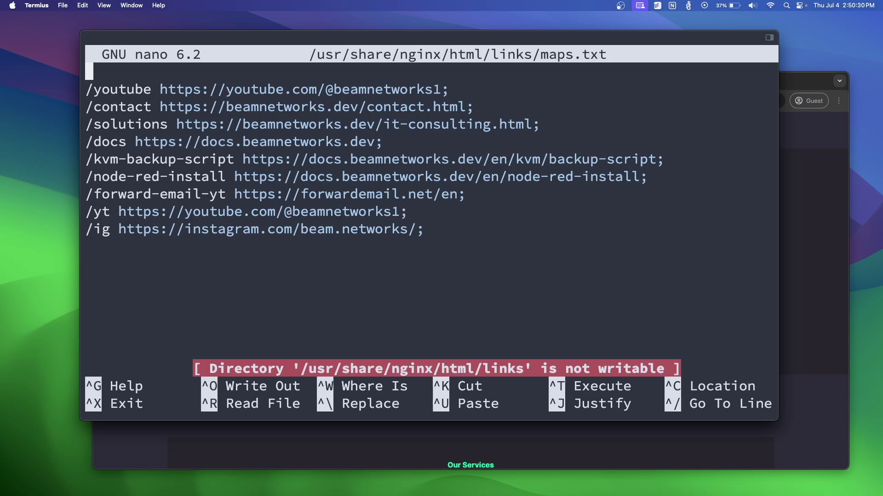
pyautogui.press('Down')
pyautogui.press('Down')
pyautogui.press('Down')
pyautogui.press('Down')
pyautogui.press('Down')
pyautogui.press('Down')
pyautogui.press('Down')
pyautogui.press('Down')
pyautogui.press('Down')
pyautogui.press('Down')
pyautogui.write('/test https://')
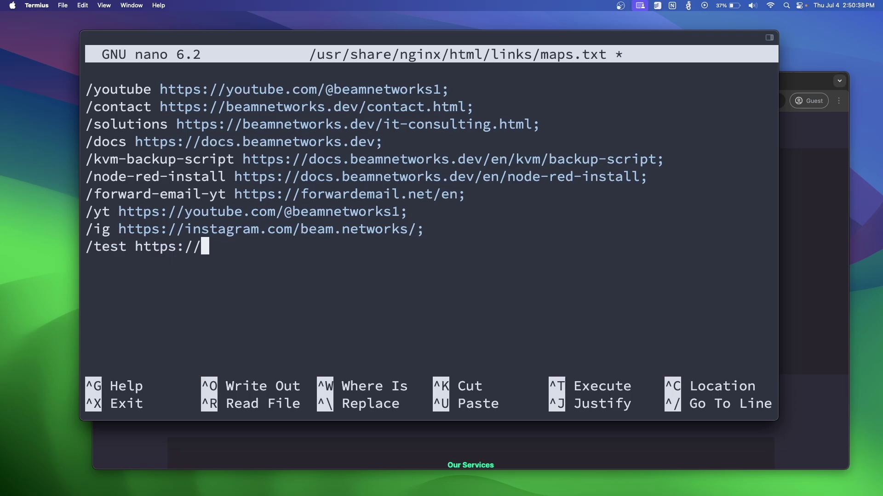
pyautogui.write('beamnetworks.dev/')
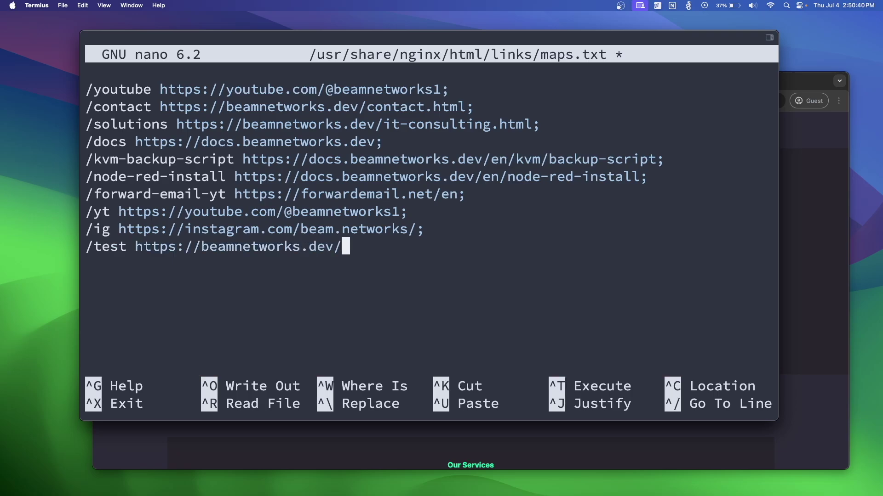
pyautogui.write('test;')
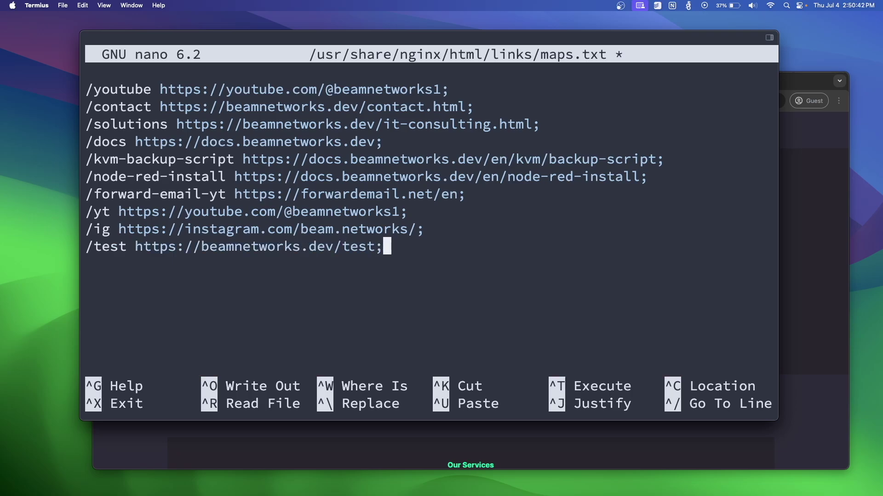
# - Remove the example /test line from the redirect list
pyautogui.press('Return')
pyautogui.press('Up')
pyautogui.hotkey('ctrl', 'k')
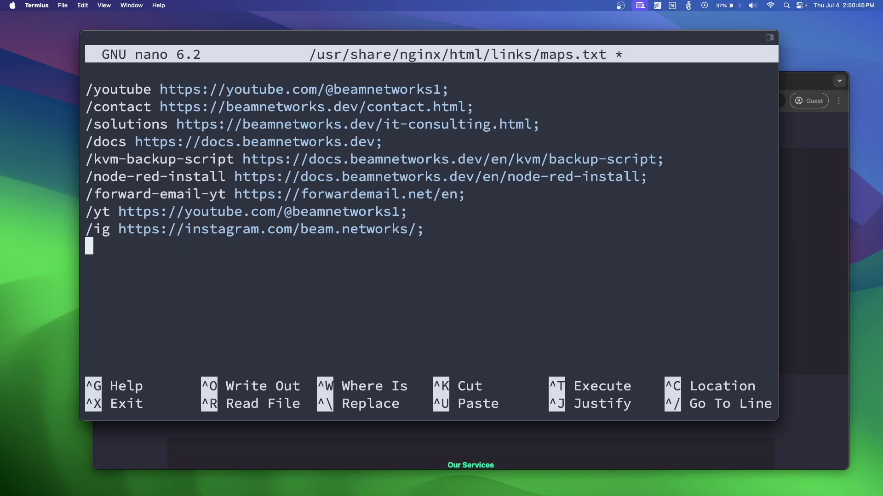
# - Examine the redirect entries in maps.txt, going from /ig up to /youtube and back down the list
pyautogui.press('Up')
pyautogui.press('Up')
pyautogui.press('Up')
pyautogui.press('Up')
pyautogui.press('Up')
pyautogui.press('Up')
pyautogui.press('Up')
pyautogui.press('Up')
pyautogui.press('Up')
pyautogui.press('Up')
pyautogui.press('Down')
pyautogui.press('Down')
pyautogui.press('Down')
pyautogui.press('Down')
pyautogui.press('Down')
pyautogui.press('Down')
pyautogui.press('Down')
pyautogui.press('Down')
pyautogui.press('Down')
# - Close maps.txt without saving and open /etc/nginx/nginx.conf in nano with sudo
pyautogui.hotkey('ctrl', 'x')
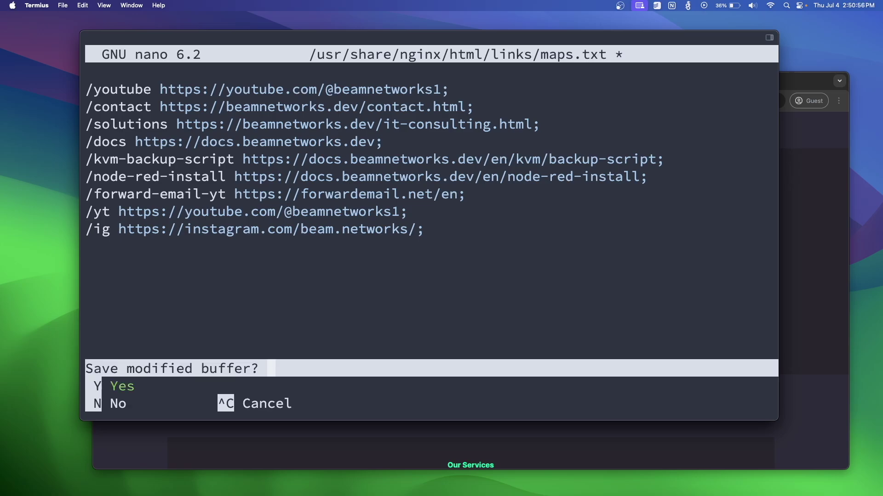
pyautogui.write('nsudo nano /etc/')
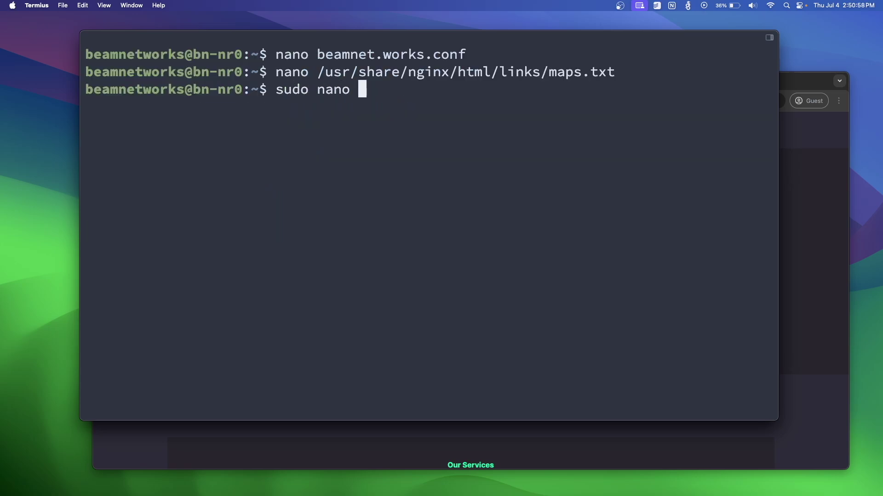
pyautogui.write('nginx/ngin')
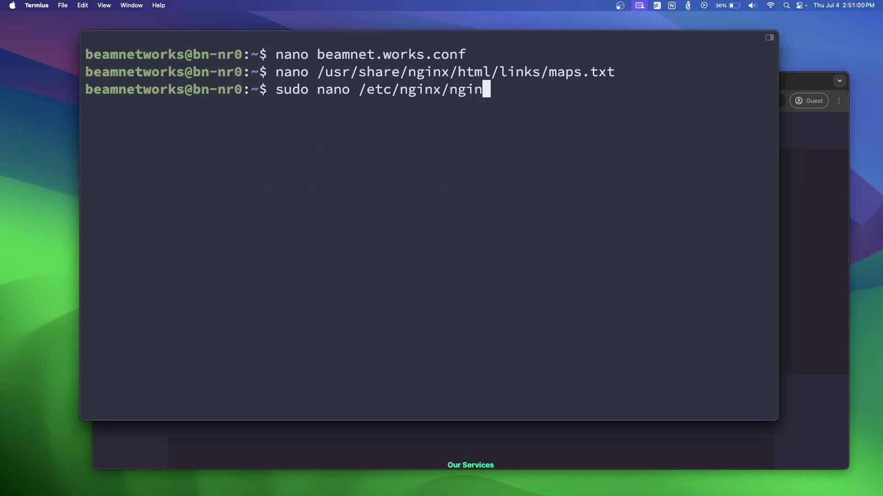
pyautogui.write('x.conf')
pyautogui.press('Return')
# - Find the Logging Settings section of nginx.conf and examine its log_format links line
pyautogui.scroll(-15, 431, 211)
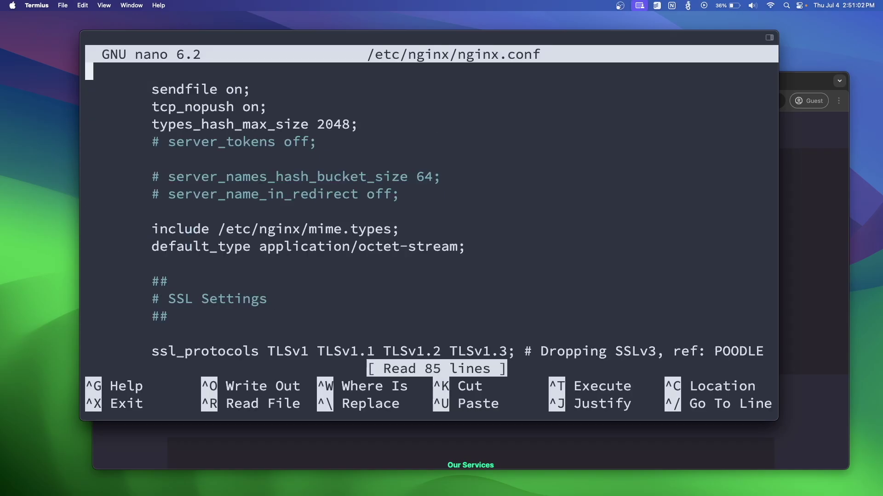
pyautogui.scroll(5, 431, 212)
pyautogui.press('Down')
pyautogui.press('Down')
pyautogui.press('Down')
pyautogui.press('Down')
pyautogui.press('Down')
pyautogui.press('Down')
pyautogui.press('Down')
pyautogui.press('Down')
pyautogui.press('Down')
pyautogui.press('Down')
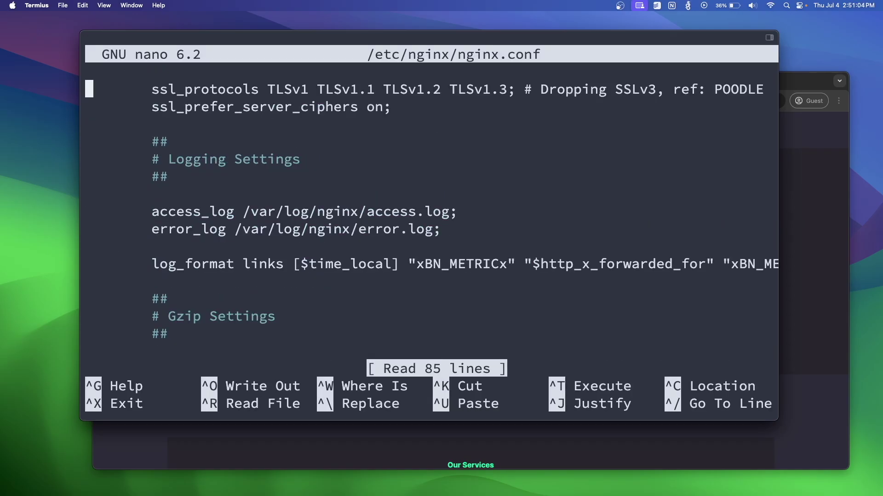
pyautogui.press('Down')
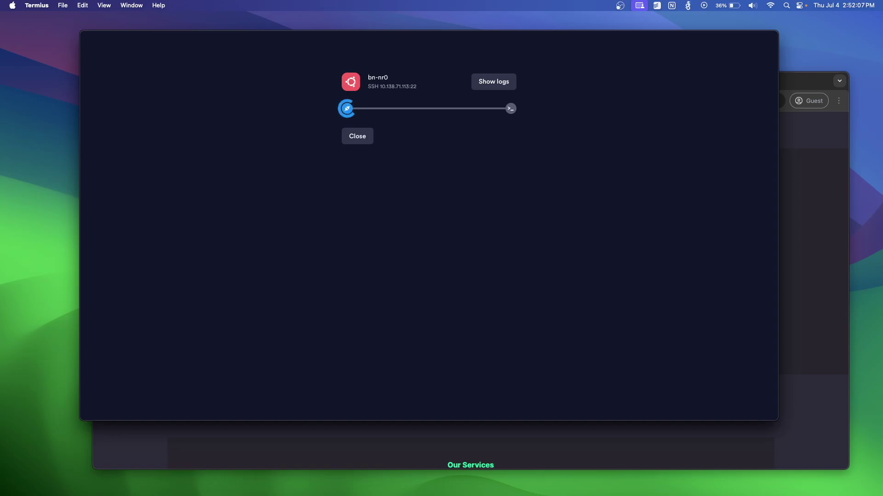
# - Switch to Chrome and load beamnet.works/ig to test the short link while the server is unreachable
pyautogui.click(504, 434)
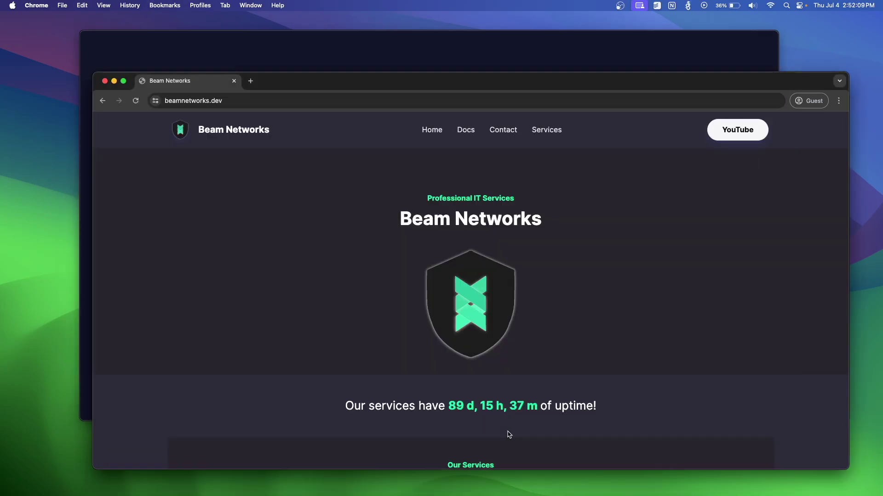
pyautogui.click(335, 108)
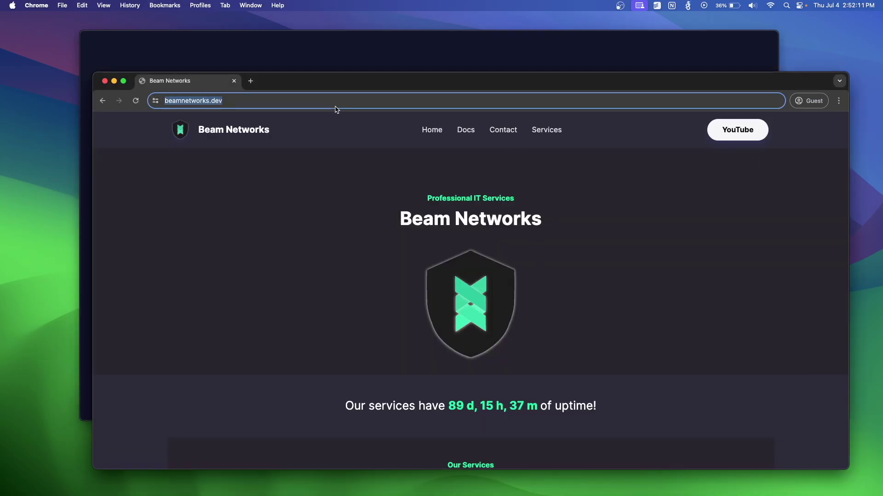
pyautogui.write('beamnet.works/ig')
pyautogui.press('Return')
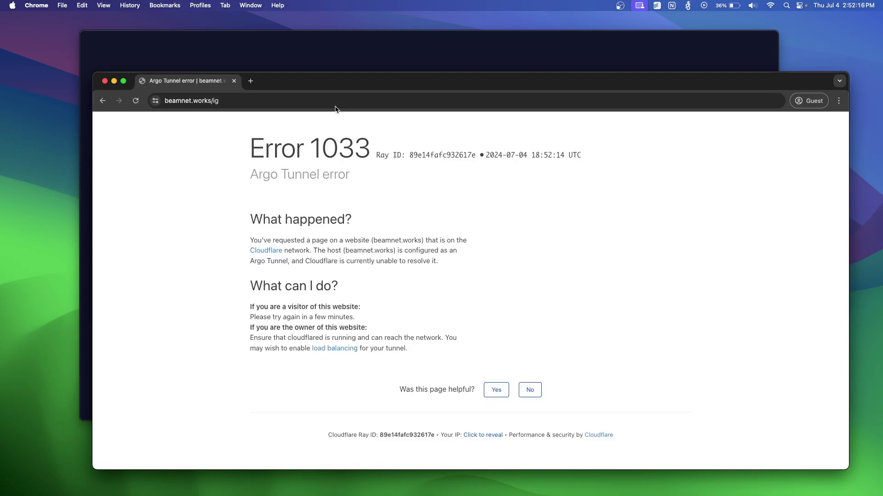